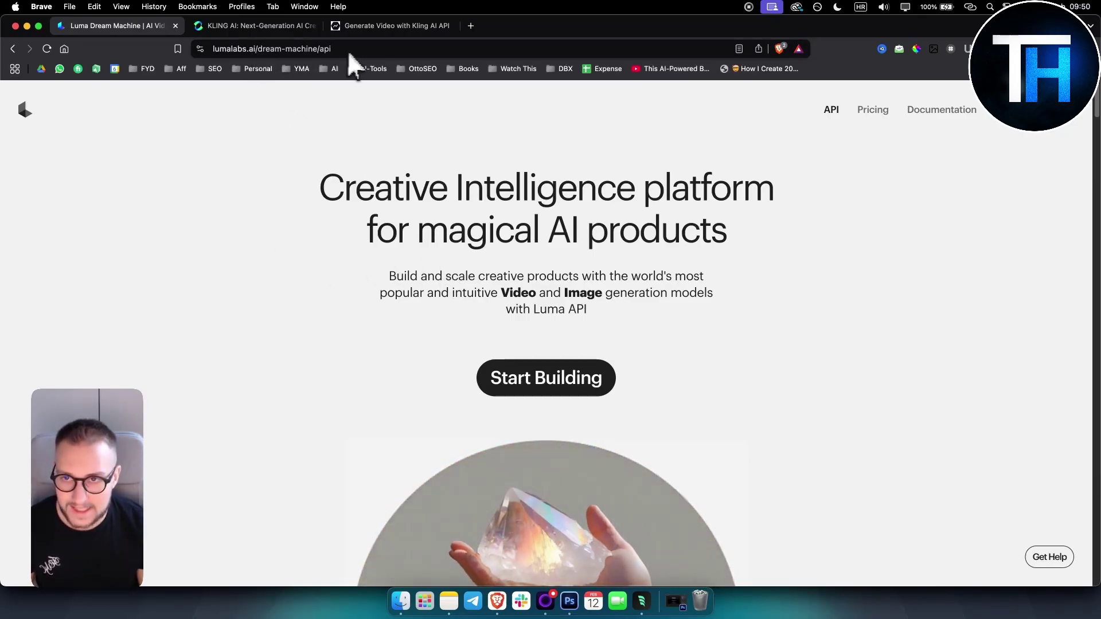
Go from the Luma API page through Build with Ray to the empty API Keys dashboard.
{"action": "left_click", "coordinate": [292, 48]}
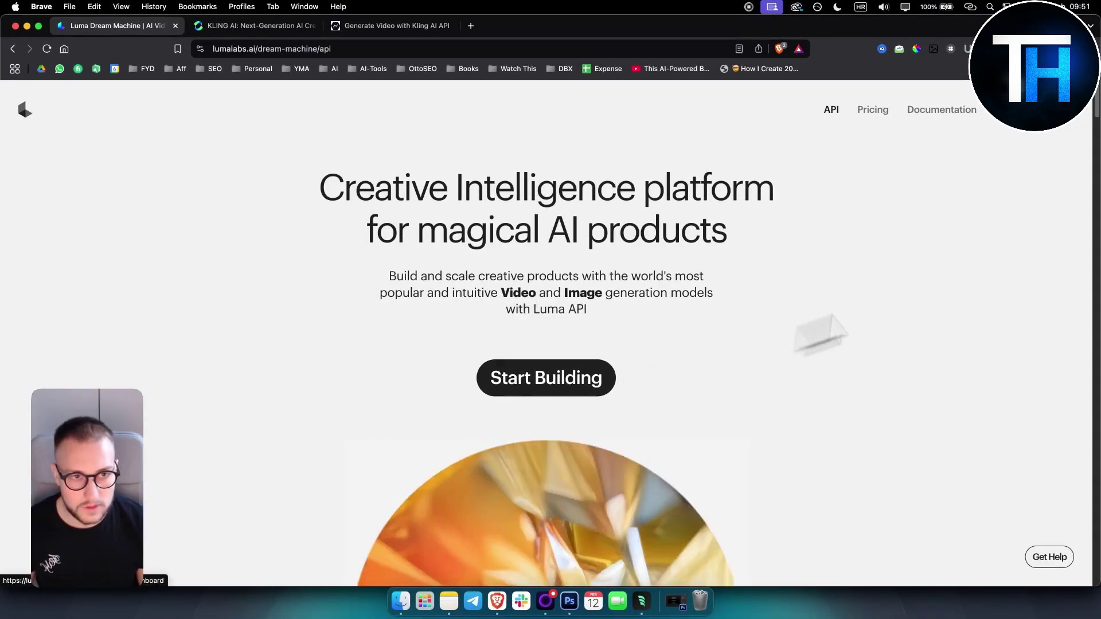
{"action": "scroll", "coordinate": [493, 350], "scroll_direction": "down", "scroll_amount": 10}
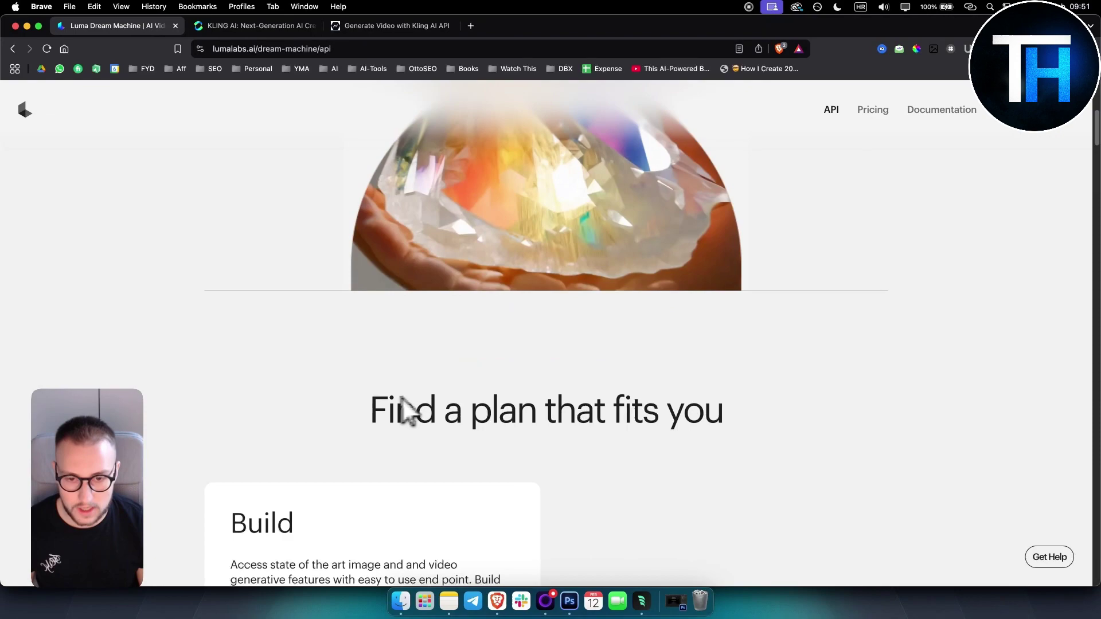
{"action": "scroll", "coordinate": [370, 401], "scroll_direction": "down", "scroll_amount": 15}
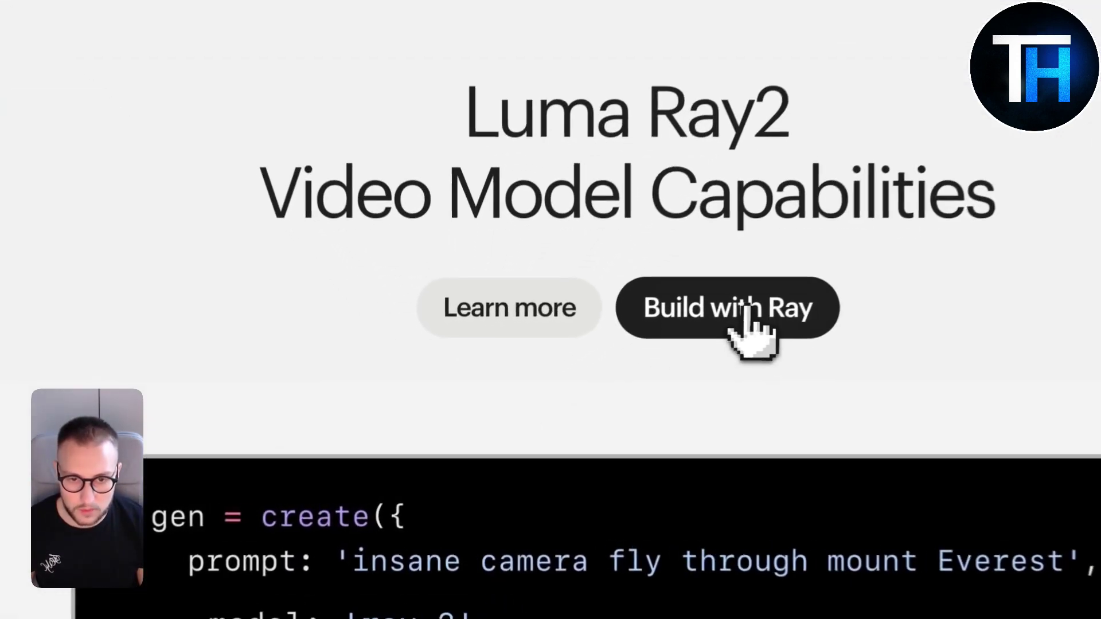
{"action": "left_click", "coordinate": [430, 312]}
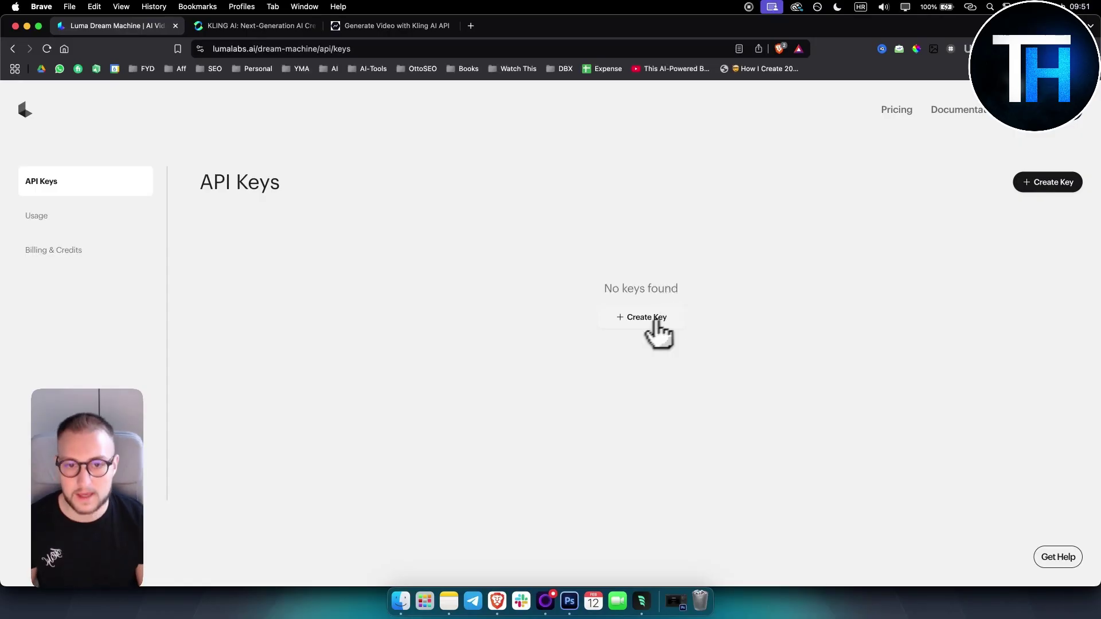
{"action": "left_click", "coordinate": [643, 318]}
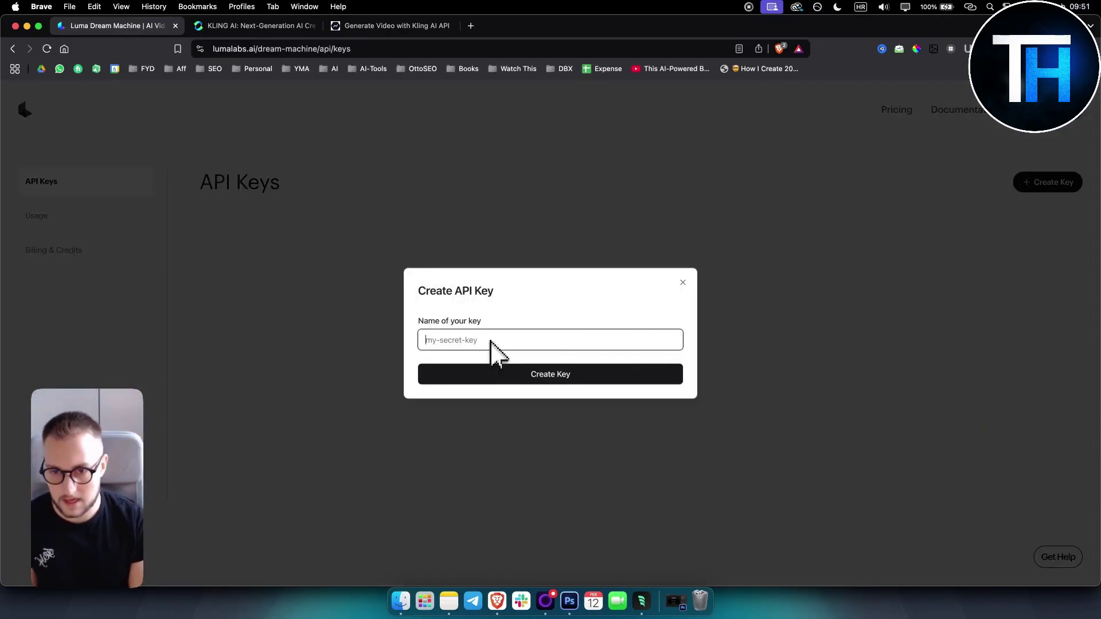
{"action": "type", "text": "test1"}
{"action": "left_click", "coordinate": [518, 370]}
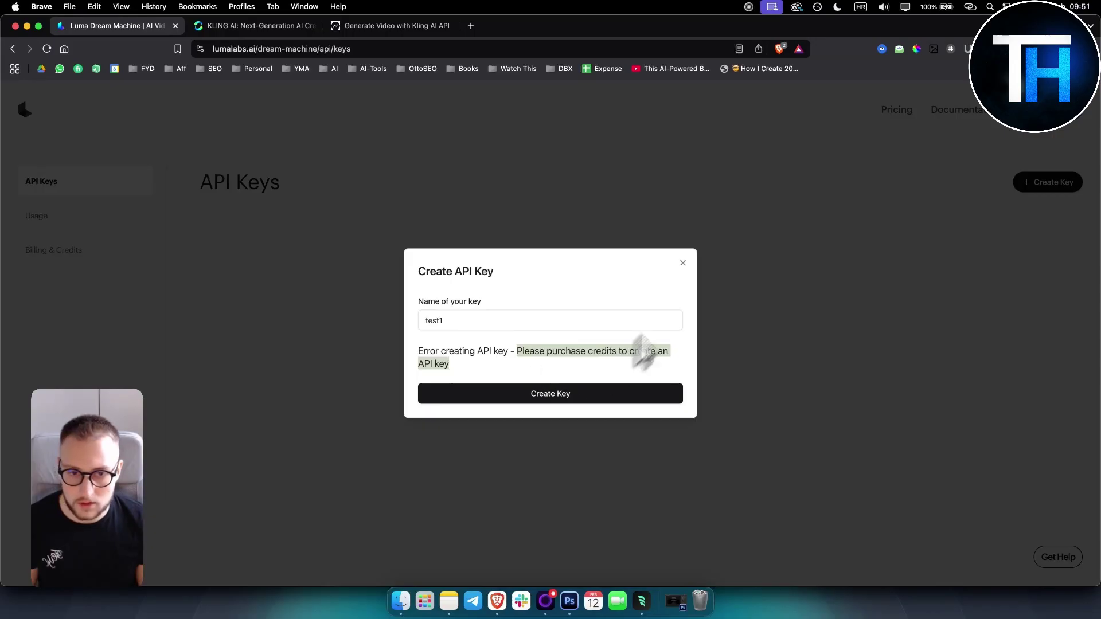
{"action": "left_click", "coordinate": [685, 265]}
{"action": "left_click", "coordinate": [78, 227]}
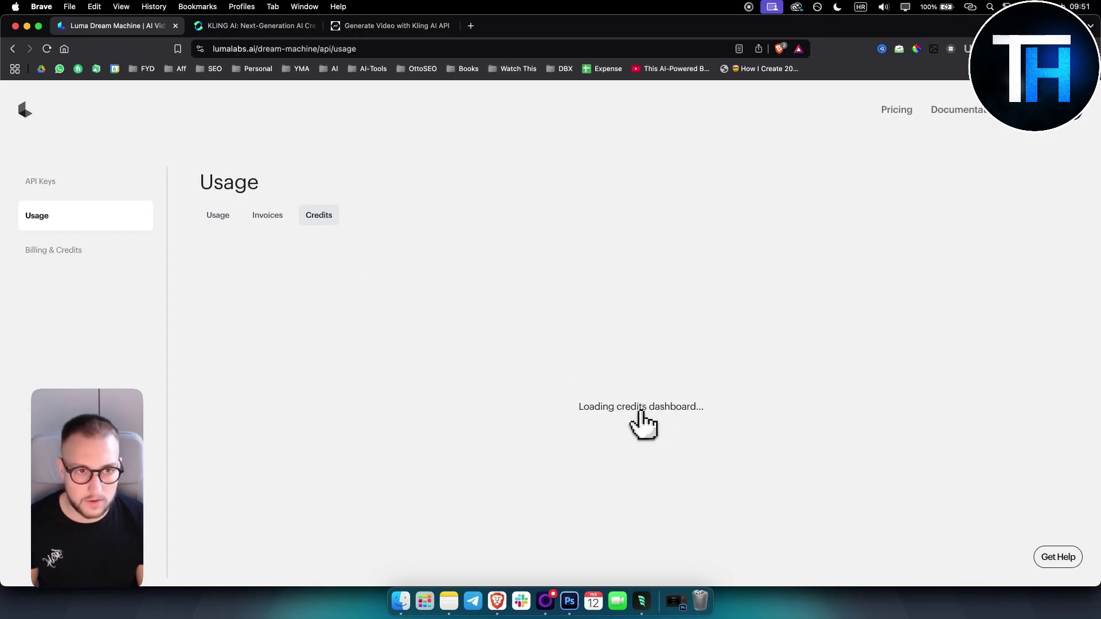
{"action": "left_click", "coordinate": [55, 250]}
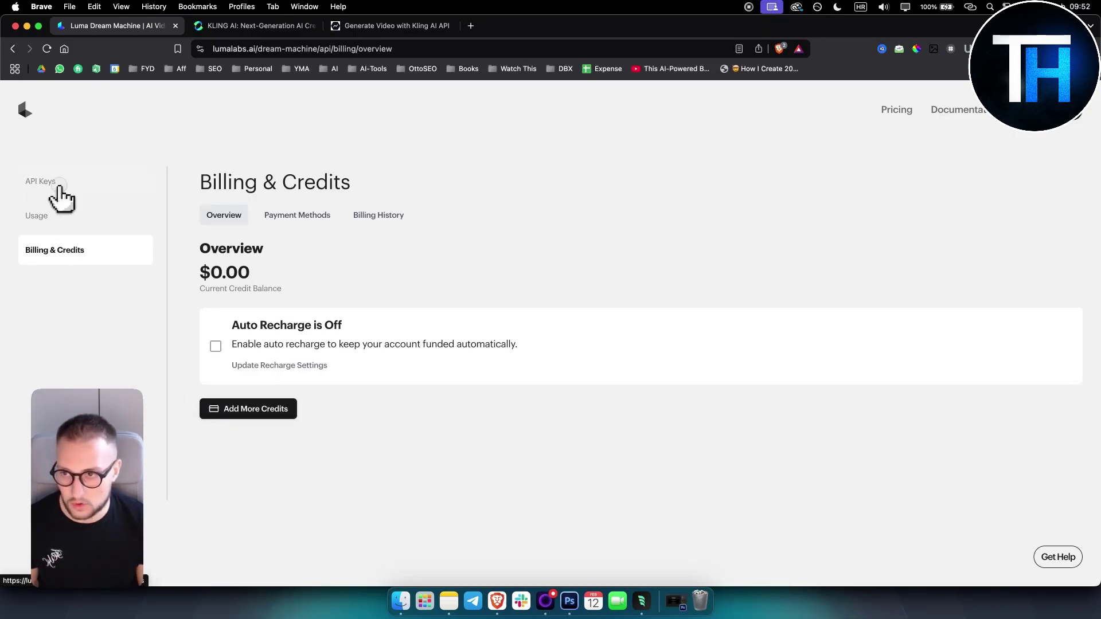
{"action": "left_click", "coordinate": [42, 182]}
{"action": "left_click", "coordinate": [641, 317]}
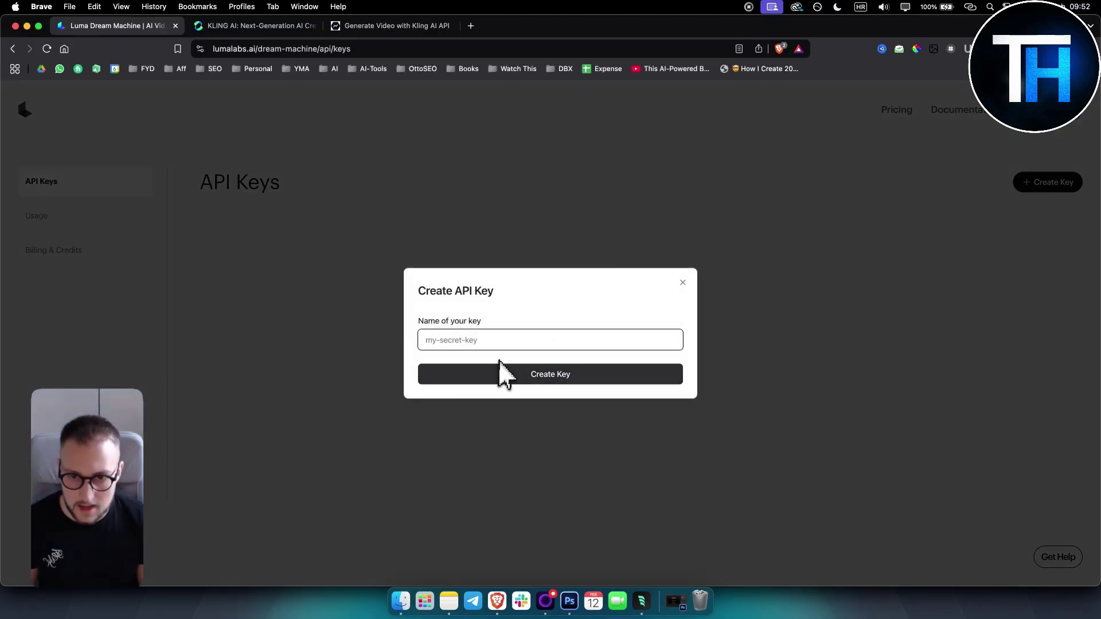
{"action": "left_click", "coordinate": [683, 285]}
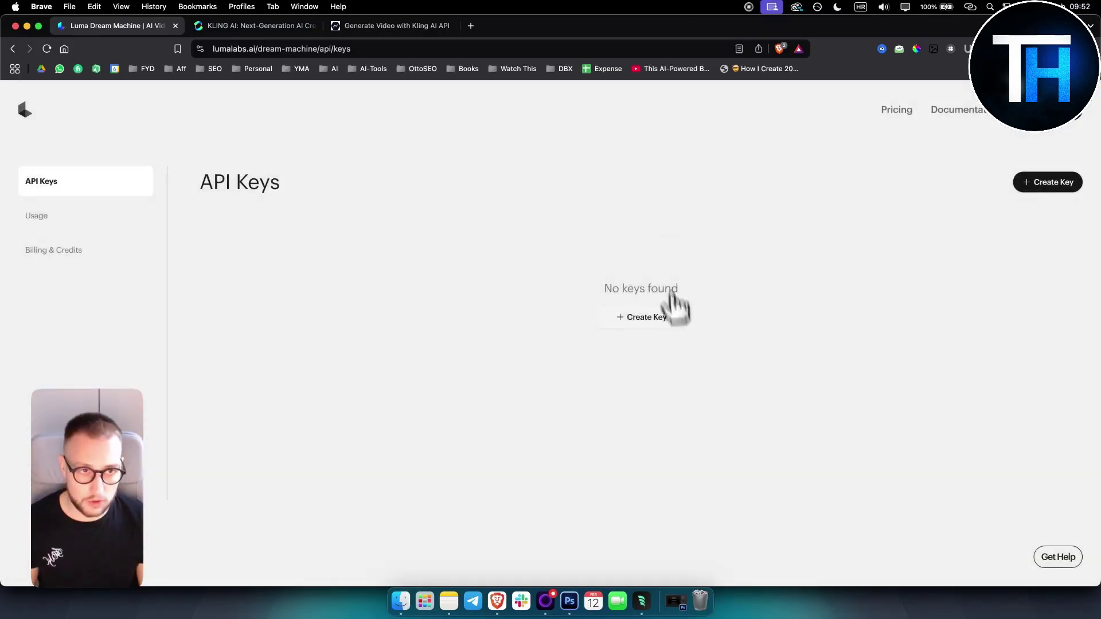
Review the Ray1.6 per-video price and the Luma Photon image pricing table.
{"action": "left_click", "coordinate": [899, 109]}
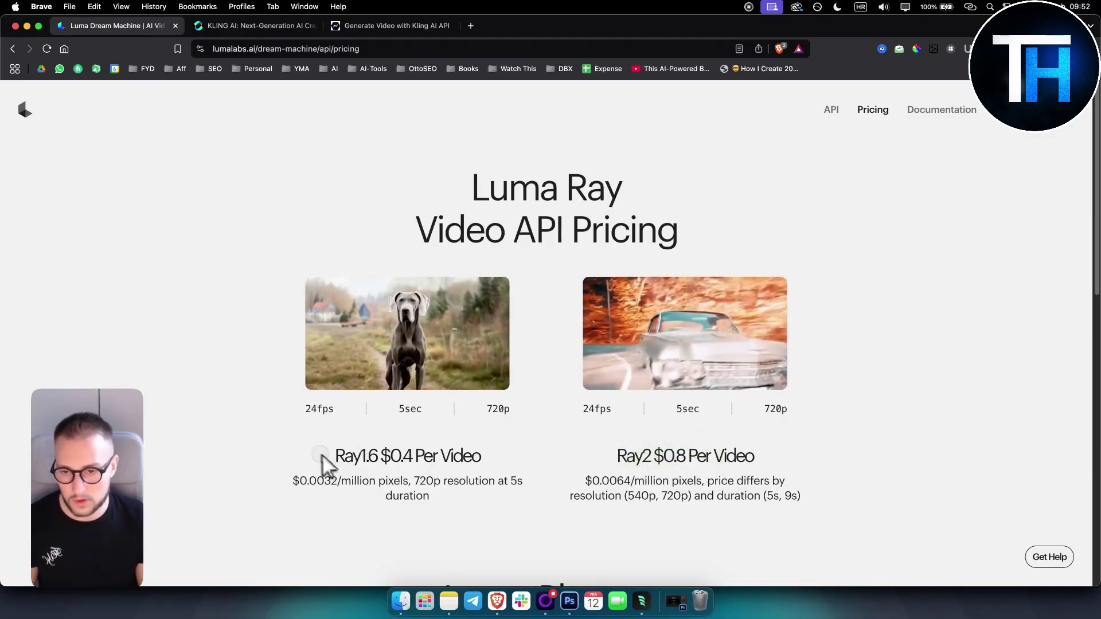
{"action": "left_click_drag", "start_coordinate": [327, 466], "coordinate": [378, 459]}
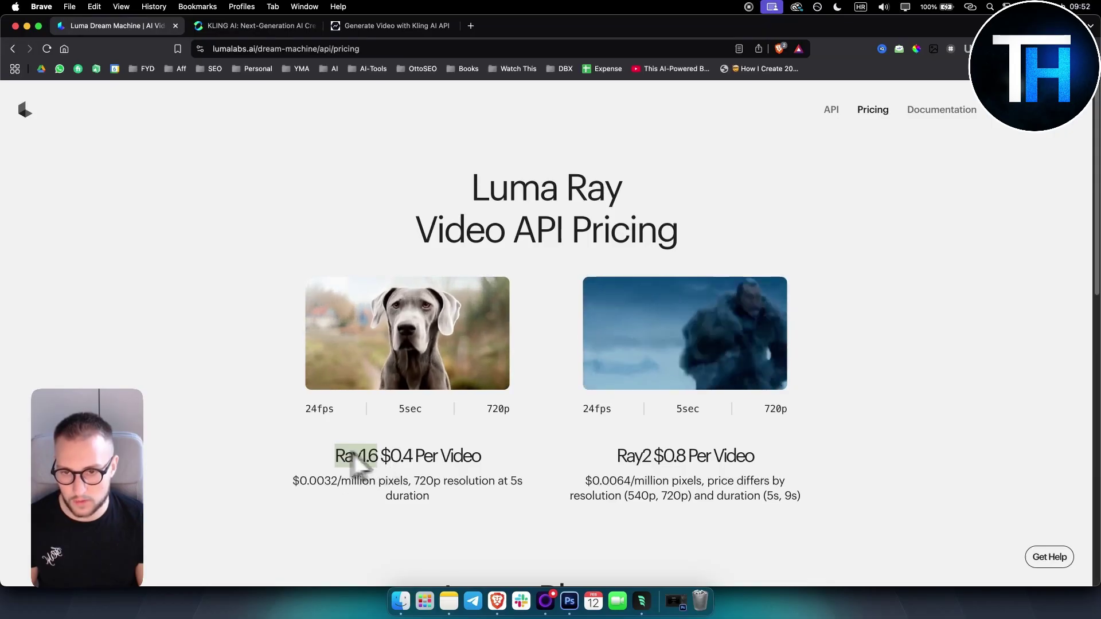
{"action": "scroll", "coordinate": [281, 420], "scroll_direction": "down", "scroll_amount": 3}
{"action": "scroll", "coordinate": [281, 417], "scroll_direction": "down", "scroll_amount": 2}
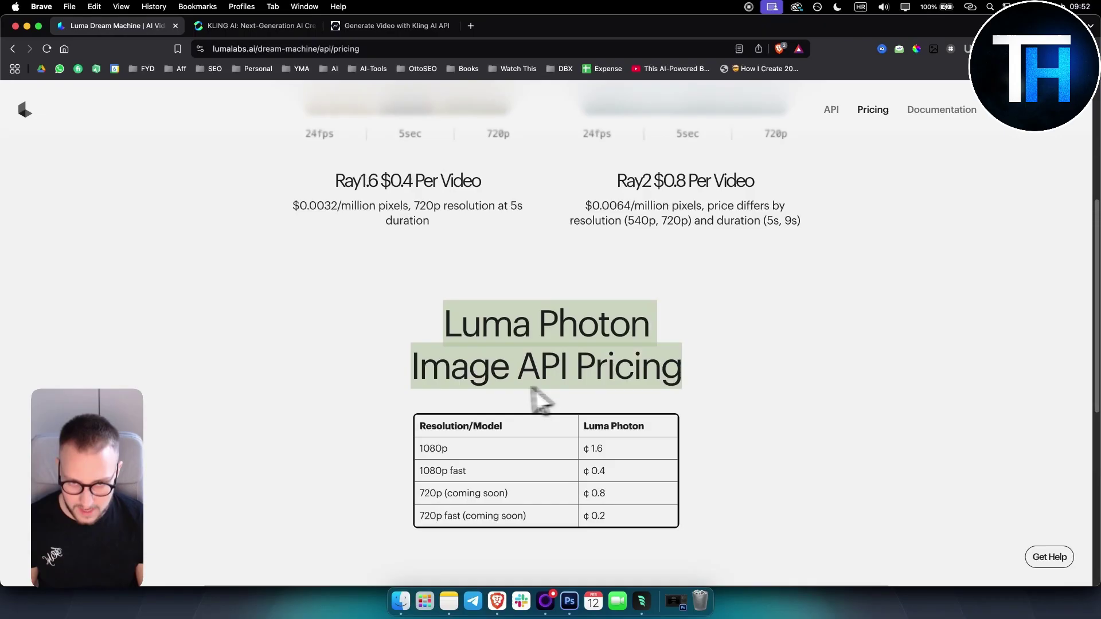
{"action": "scroll", "coordinate": [503, 401], "scroll_direction": "down", "scroll_amount": 4}
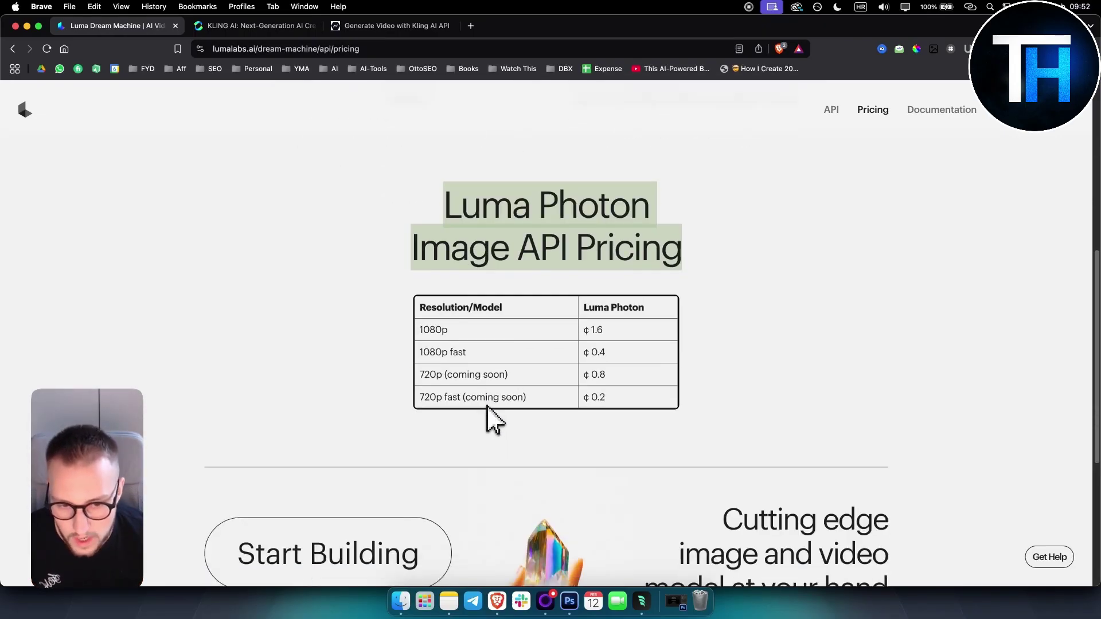
{"action": "scroll", "coordinate": [496, 422], "scroll_direction": "up", "scroll_amount": 10}
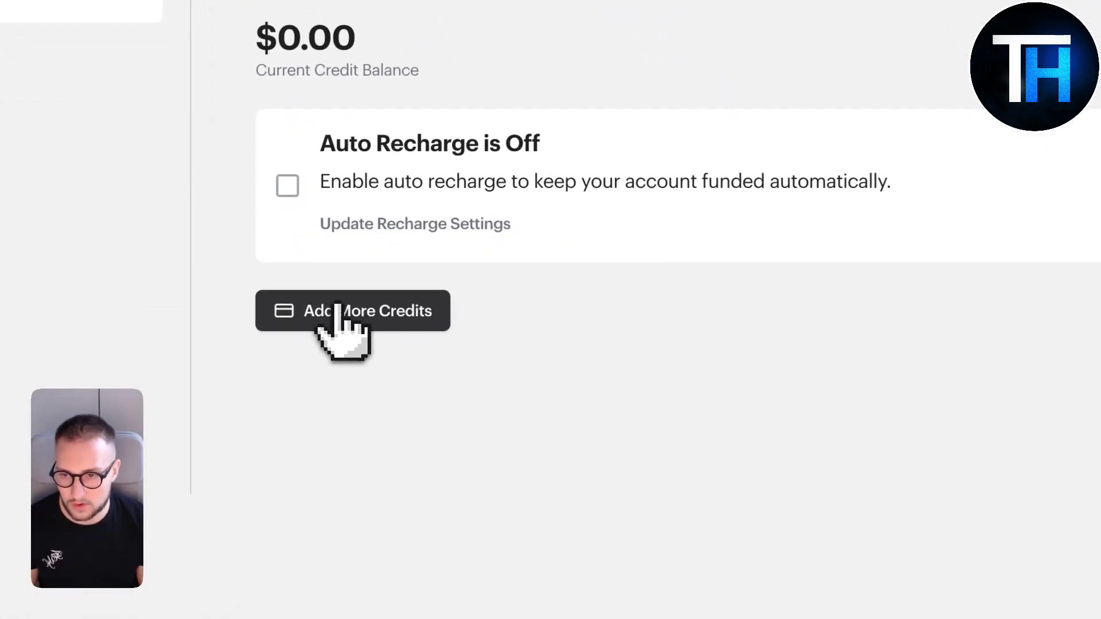
{"action": "left_click", "coordinate": [338, 313]}
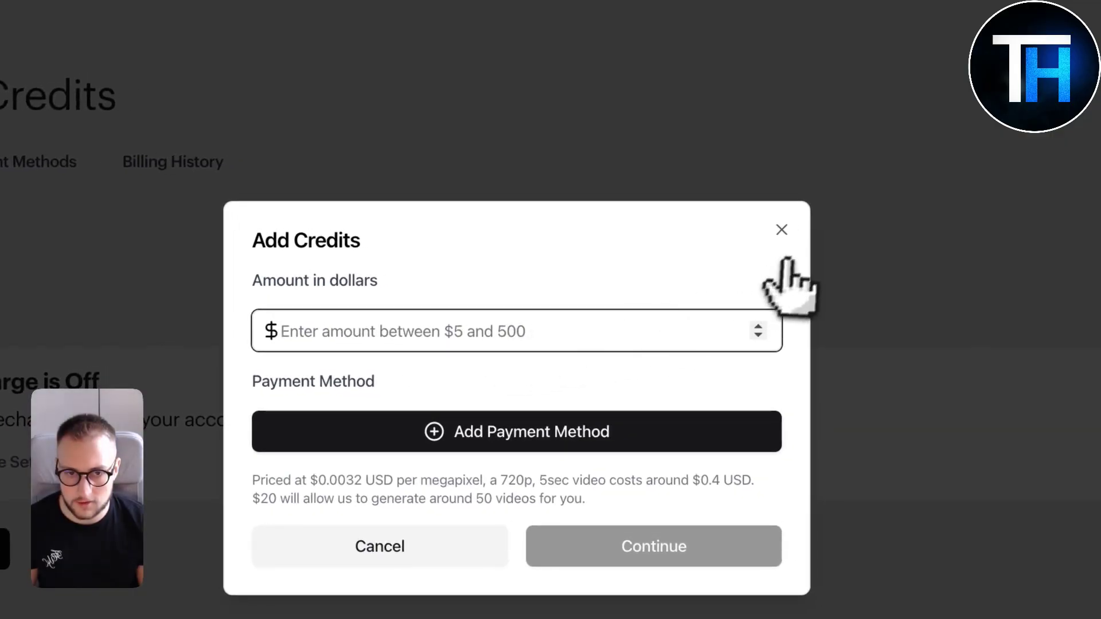
{"action": "left_click", "coordinate": [786, 229]}
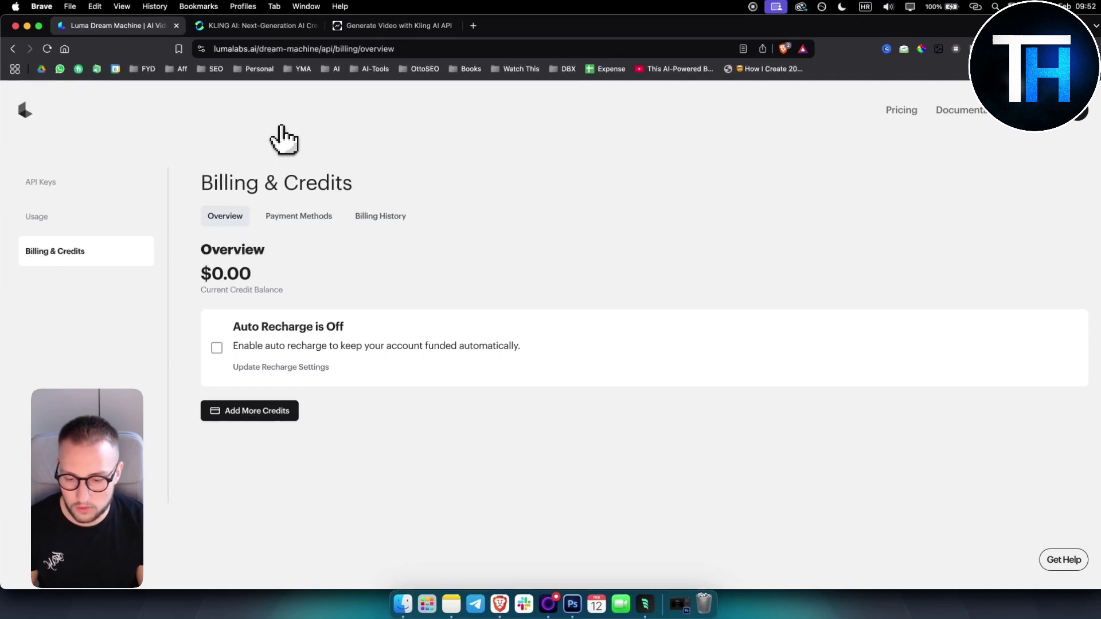
Navigate from the KLING AI developer site to its API packages page.
{"action": "left_click", "coordinate": [268, 28]}
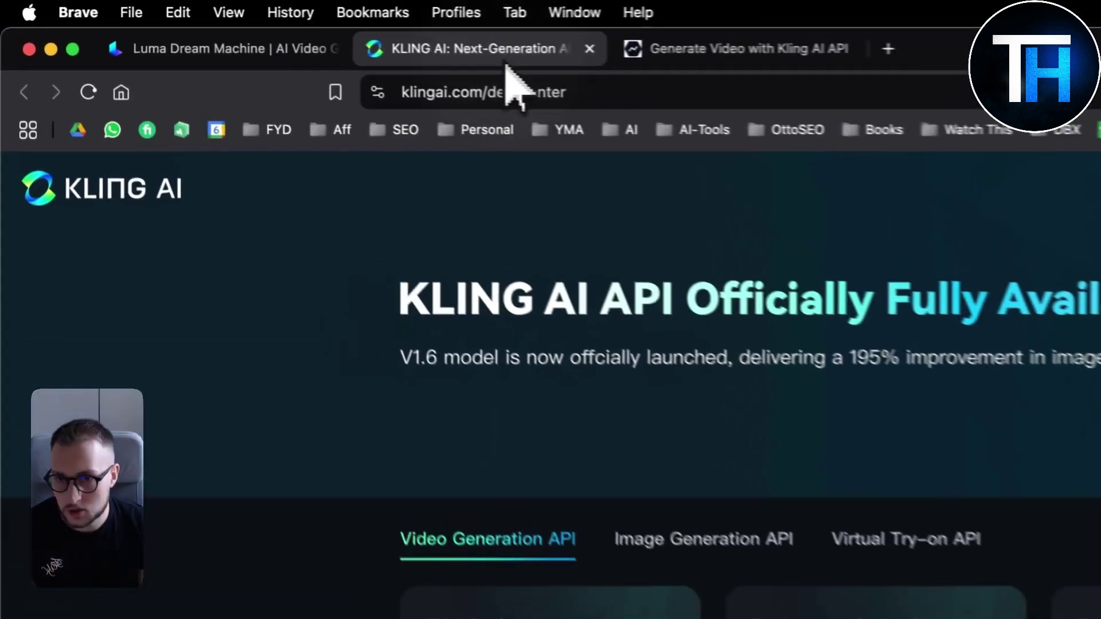
{"action": "left_click", "coordinate": [118, 213]}
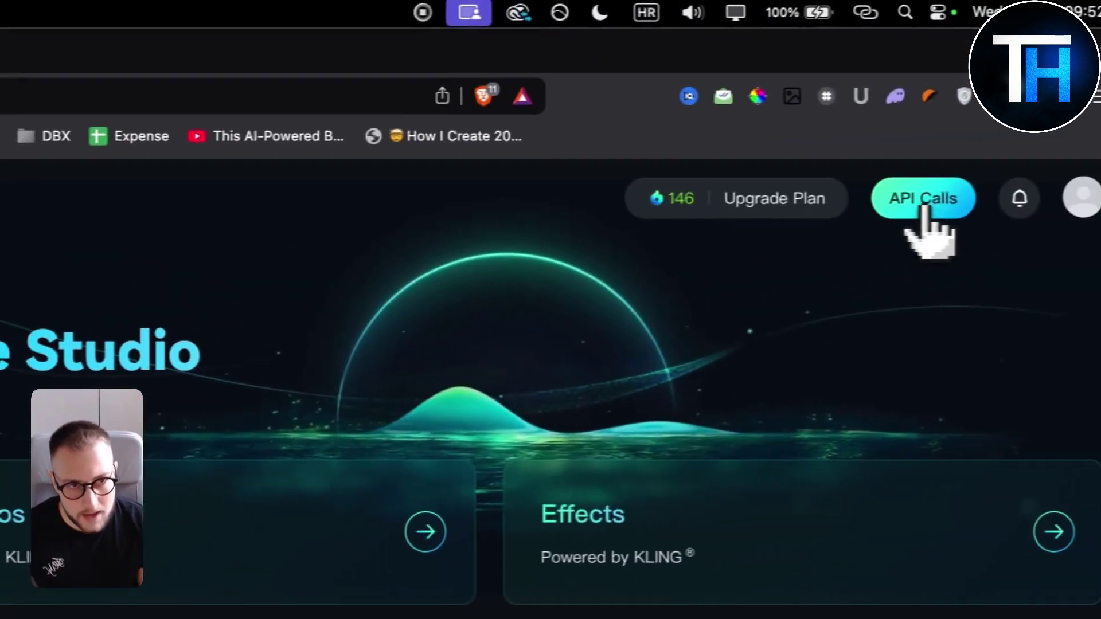
{"action": "left_click", "coordinate": [898, 207]}
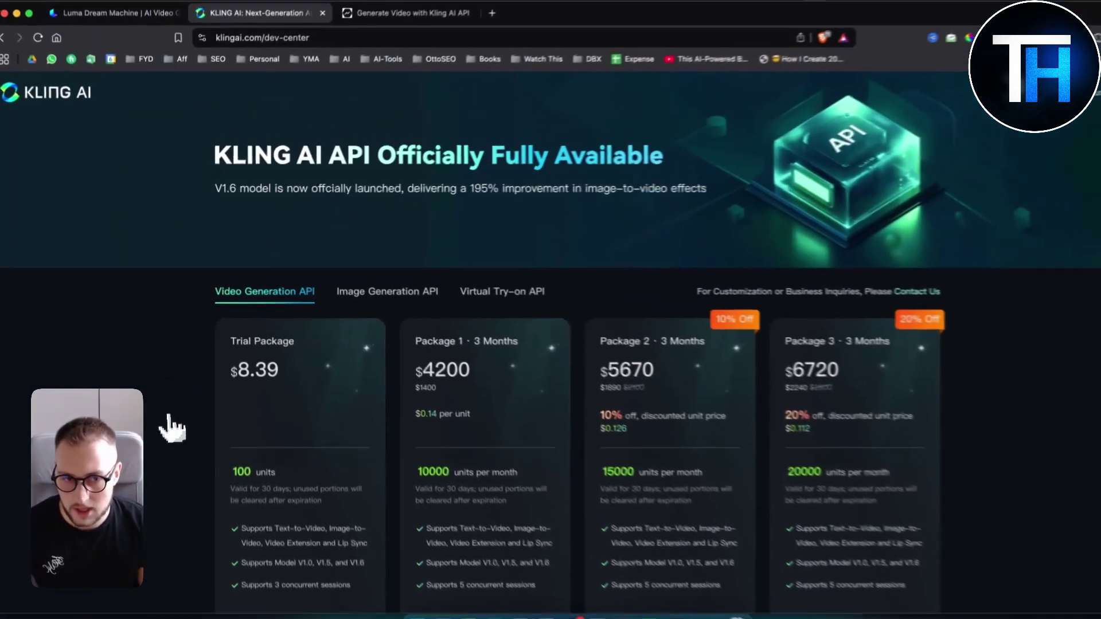
{"action": "scroll", "coordinate": [229, 459], "scroll_direction": "down", "scroll_amount": 1}
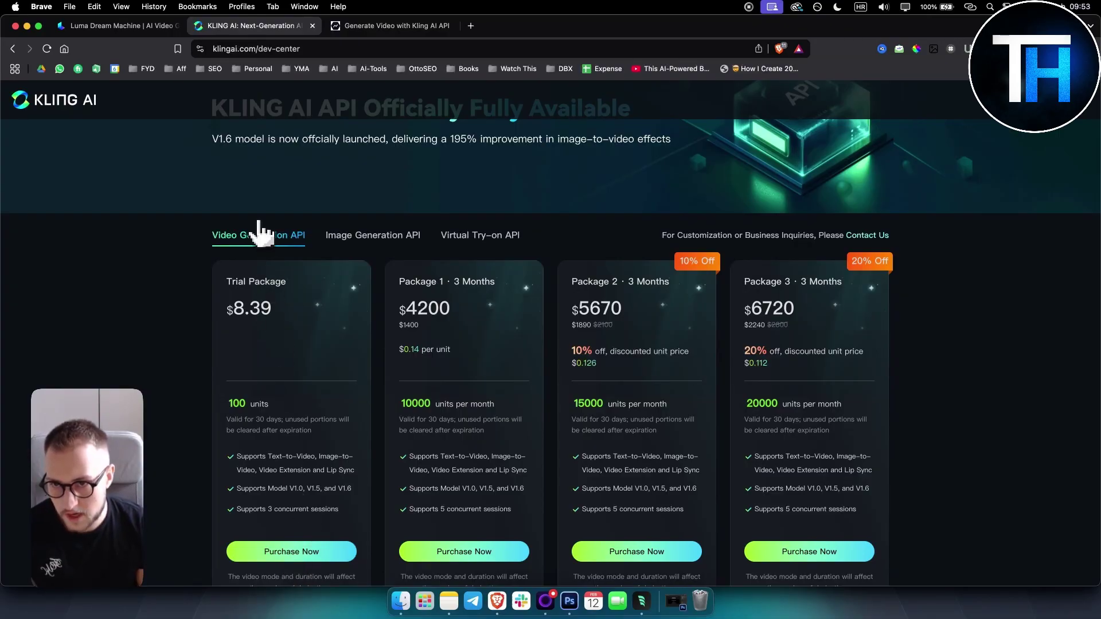
Compare Image Generation, Virtual Try-on and Video Generation packages, then read the Quick Note deductions.
{"action": "left_click", "coordinate": [373, 235]}
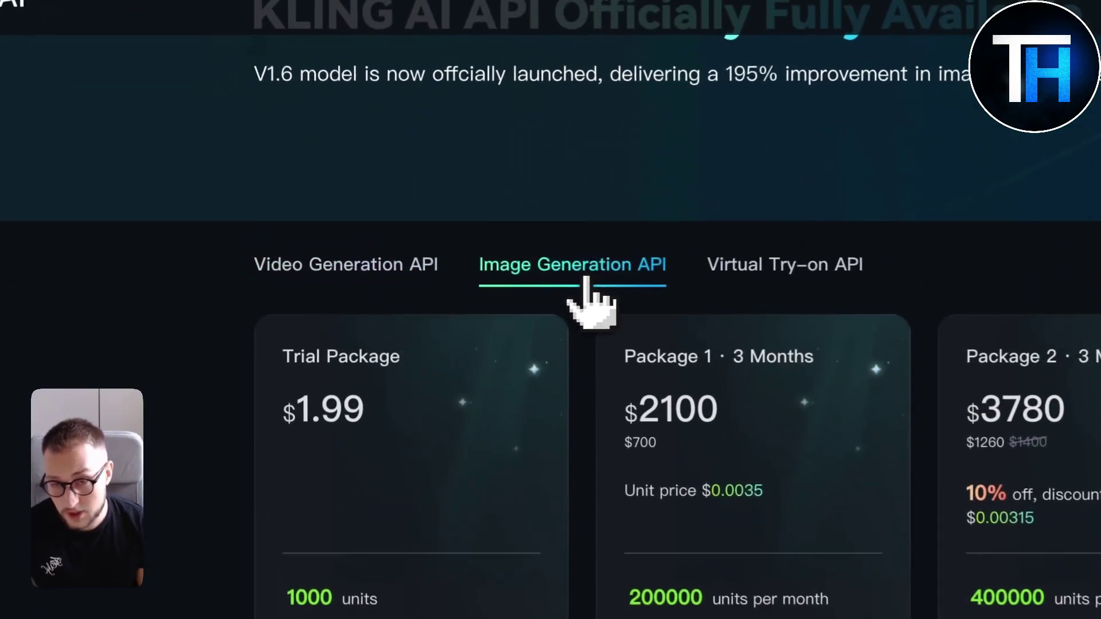
{"action": "left_click", "coordinate": [821, 278]}
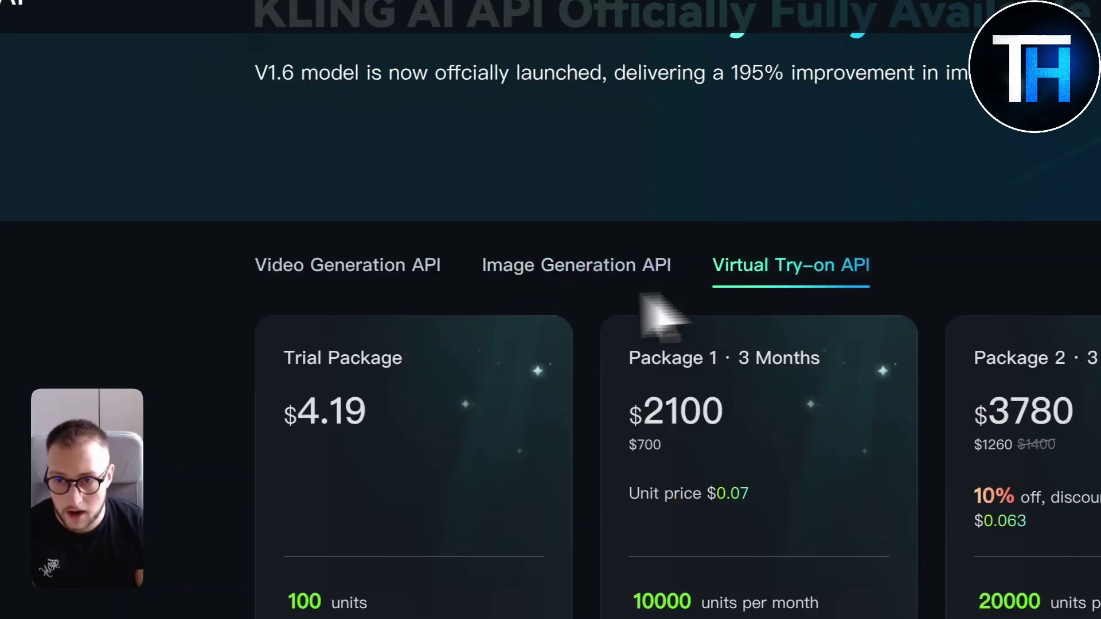
{"action": "left_click", "coordinate": [371, 287]}
{"action": "scroll", "coordinate": [355, 373], "scroll_direction": "down", "scroll_amount": 10}
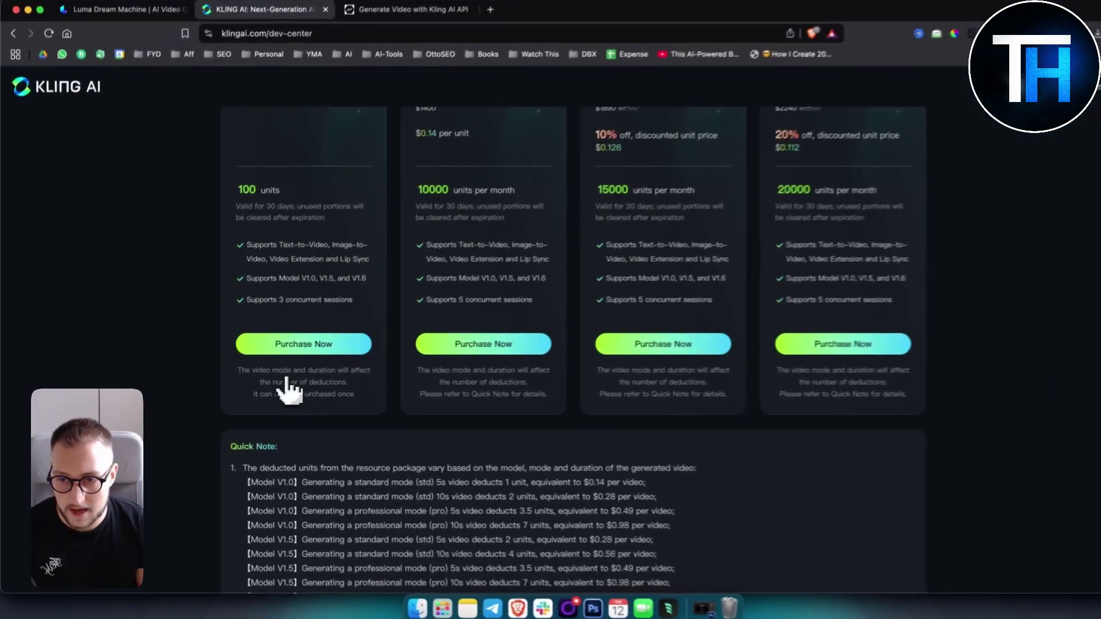
{"action": "scroll", "coordinate": [263, 338], "scroll_direction": "up", "scroll_amount": 5}
{"action": "scroll", "coordinate": [246, 418], "scroll_direction": "down", "scroll_amount": 12}
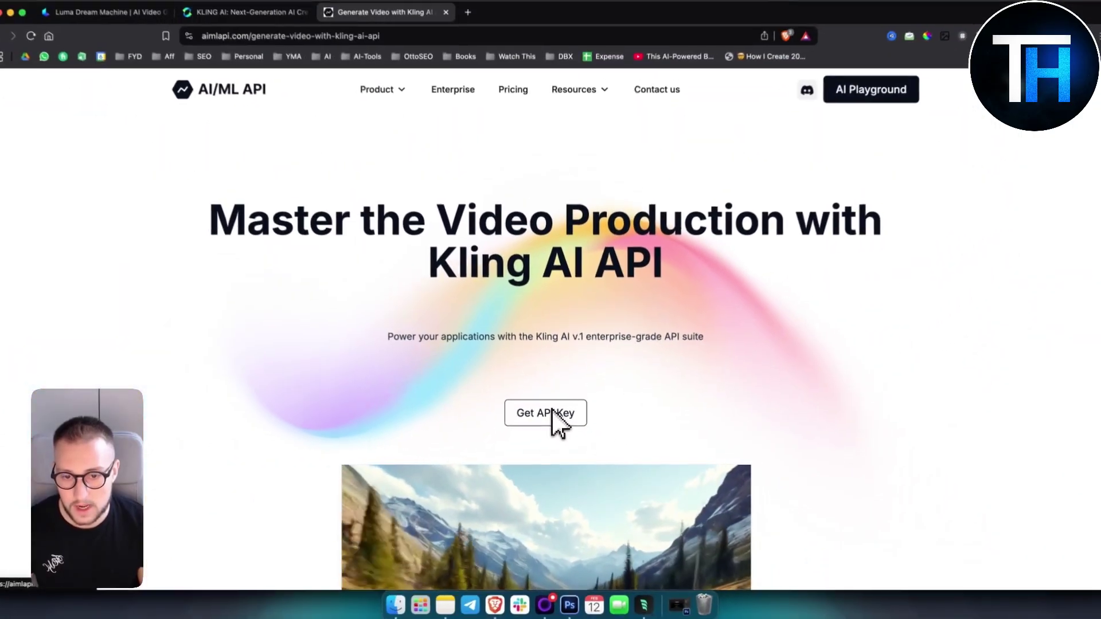
Sign up to AI/ML API using a Google account, landing on the AI Playground.
{"action": "scroll", "coordinate": [550, 404], "scroll_direction": "down", "scroll_amount": 5}
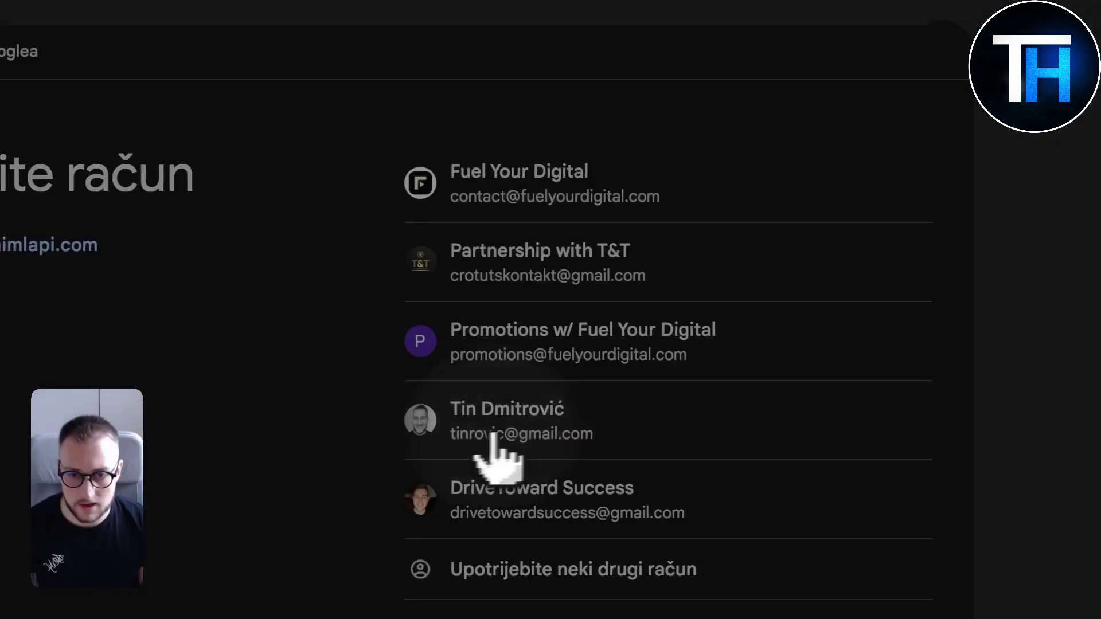
{"action": "left_click", "coordinate": [496, 450]}
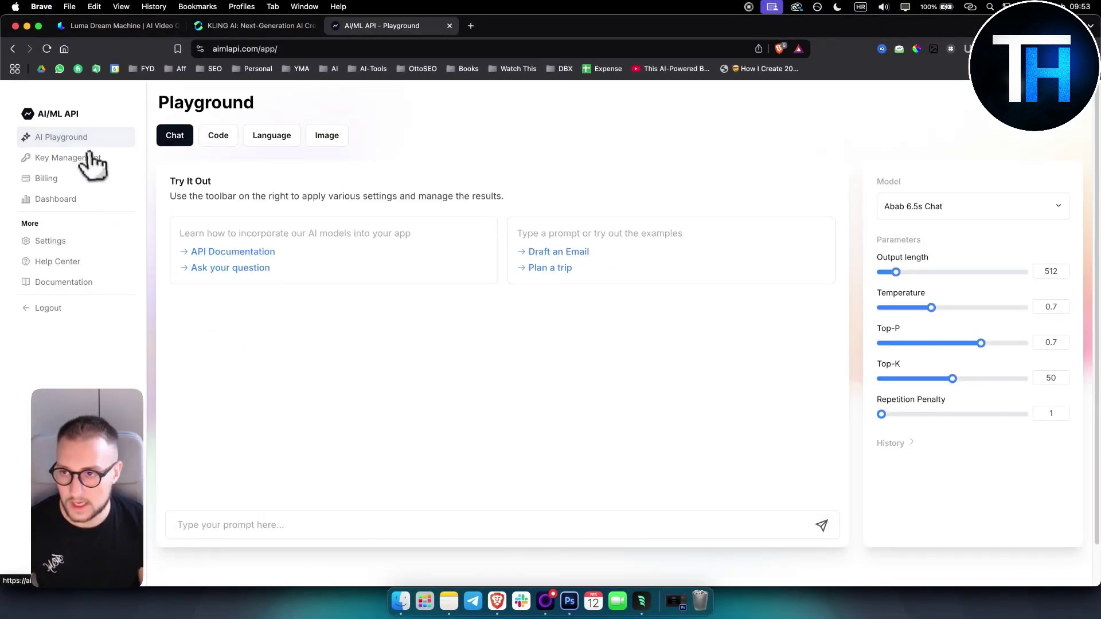
Create a new API key and check the Start-Up plan's $4.99/week price and features.
{"action": "left_click", "coordinate": [69, 161]}
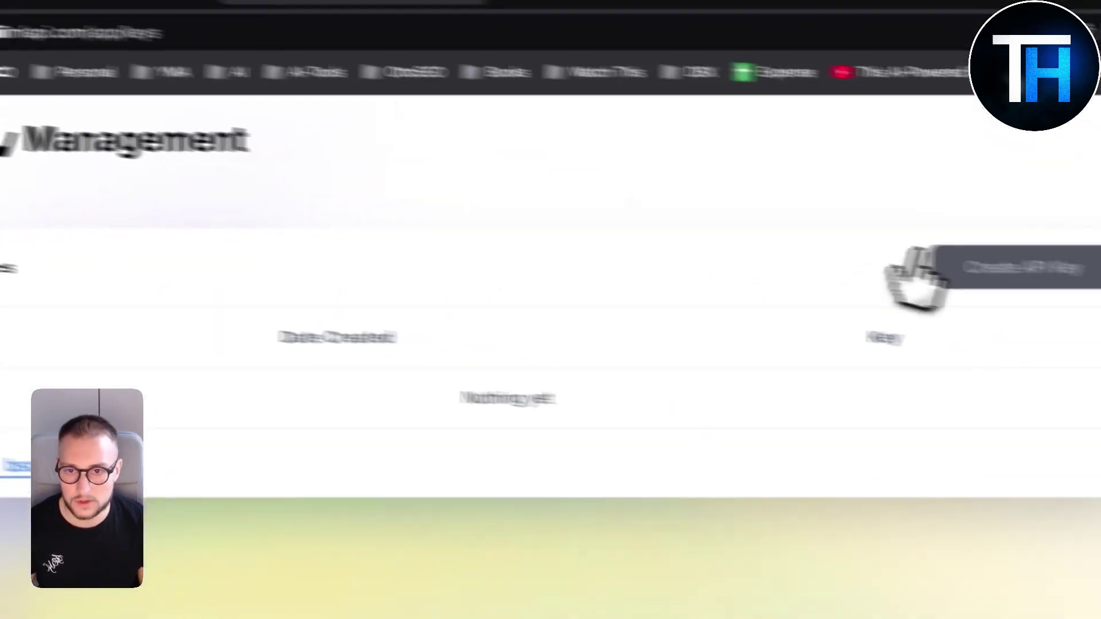
{"action": "left_click", "coordinate": [989, 268]}
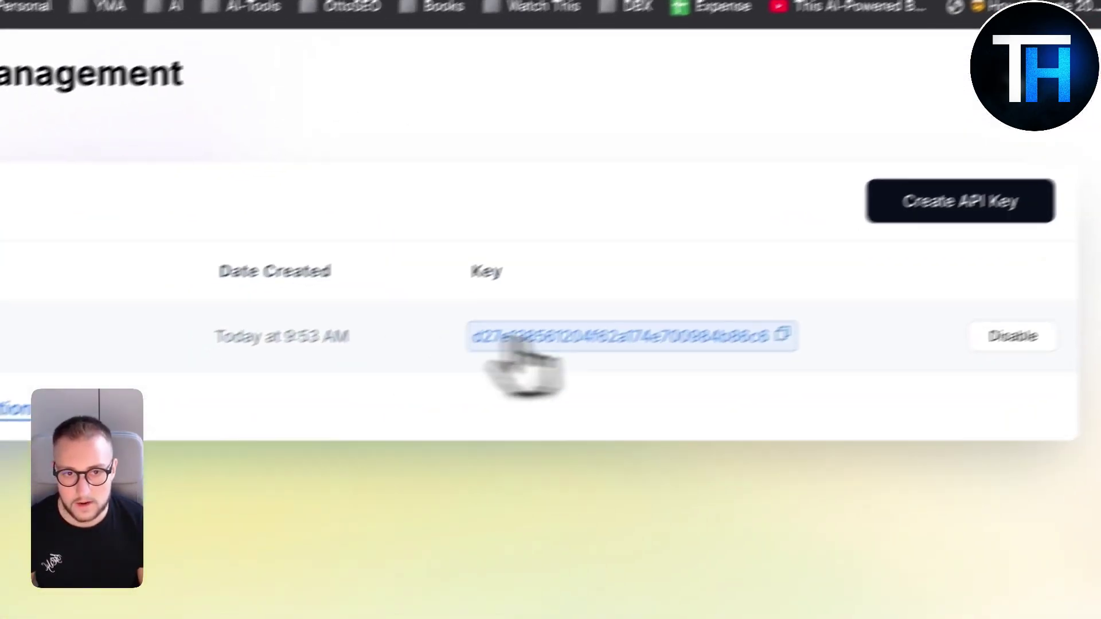
{"action": "left_click", "coordinate": [11, 408]}
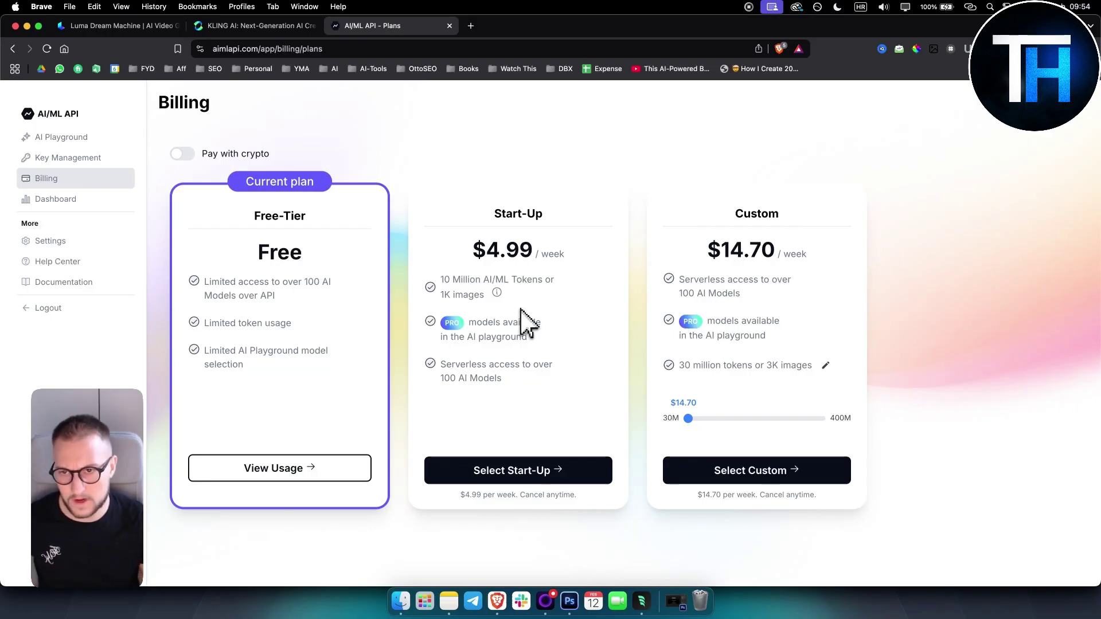
{"action": "triple_click", "coordinate": [498, 217]}
{"action": "left_click_drag", "start_coordinate": [475, 246], "coordinate": [571, 257]}
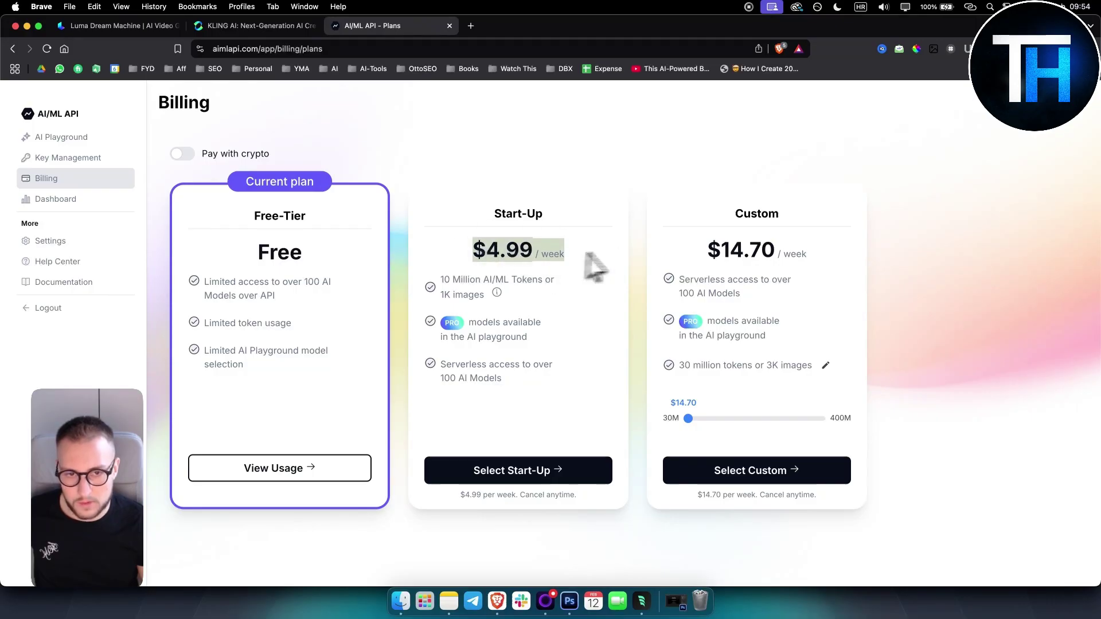
{"action": "left_click_drag", "start_coordinate": [448, 278], "coordinate": [585, 398]}
{"action": "left_click", "coordinate": [559, 410]}
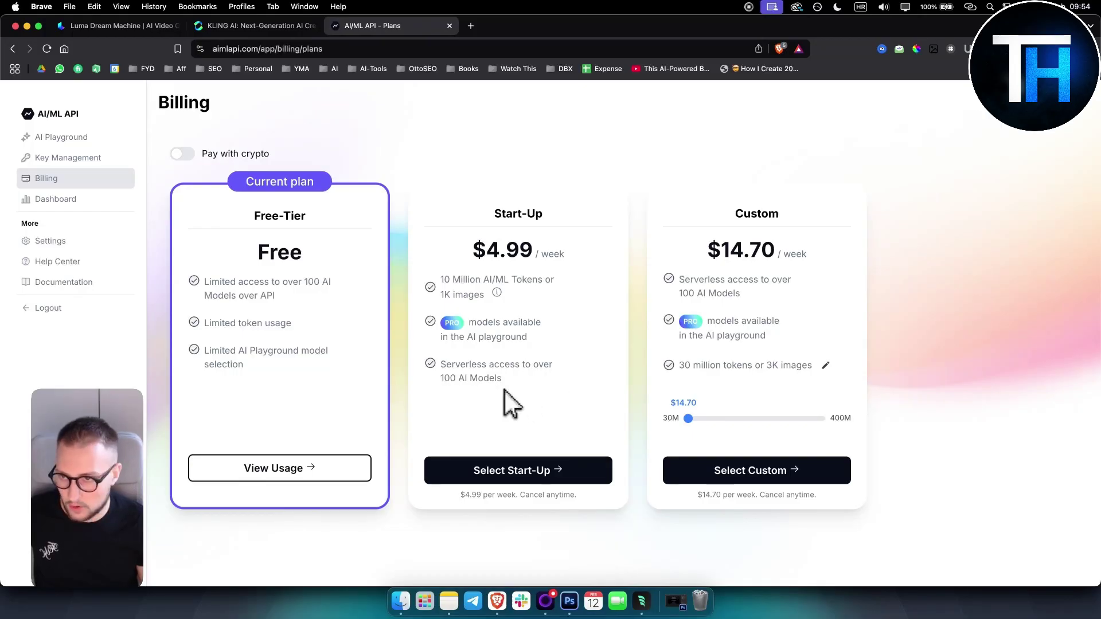
{"action": "left_click", "coordinate": [67, 159]}
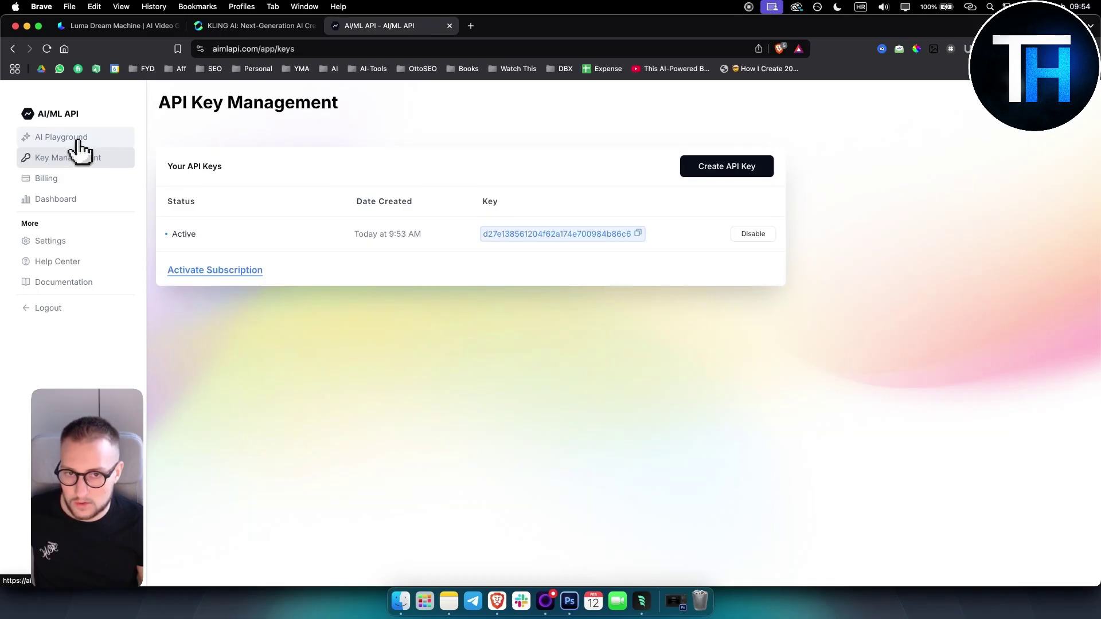
Scroll through the Chat model list in the AI Playground.
{"action": "left_click", "coordinate": [79, 142]}
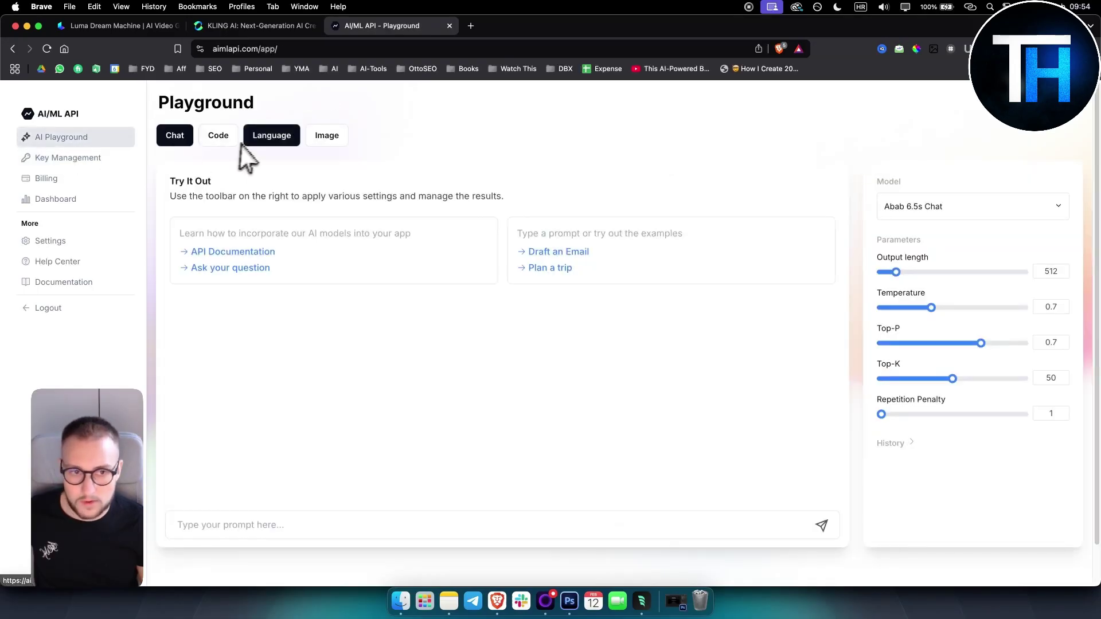
{"action": "left_click", "coordinate": [940, 210]}
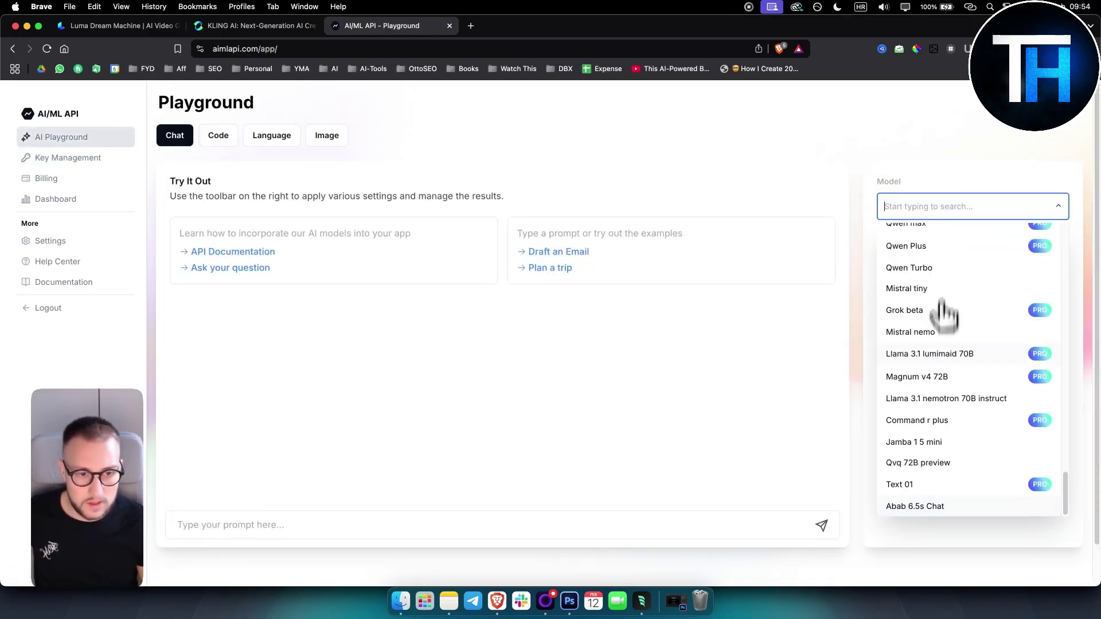
{"action": "scroll", "coordinate": [941, 327], "scroll_direction": "down", "scroll_amount": 1}
{"action": "scroll", "coordinate": [921, 450], "scroll_direction": "up", "scroll_amount": 15}
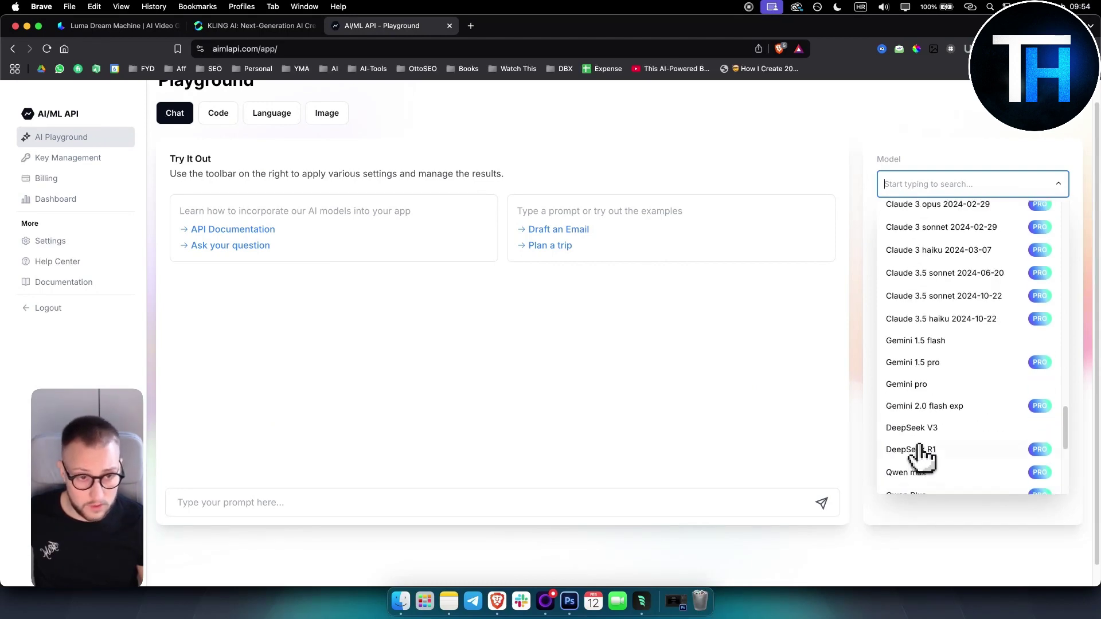
{"action": "scroll", "coordinate": [924, 404], "scroll_direction": "up", "scroll_amount": 1}
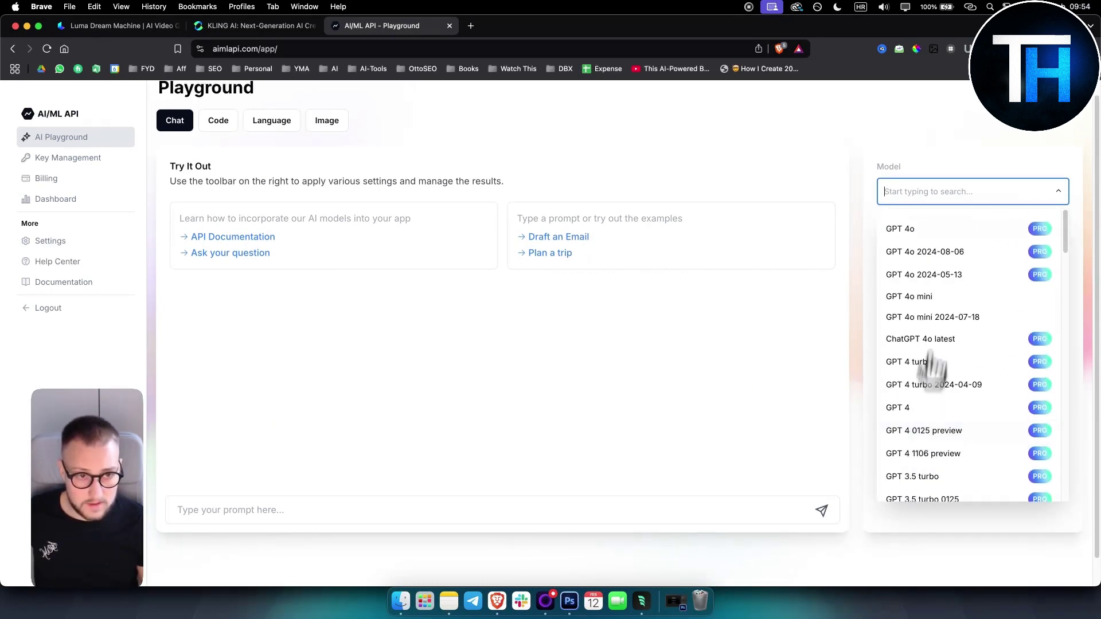
Search the models for 'kli', clear it, browse more, and close the list on Abab 6.5s Chat.
{"action": "type", "text": "klin"}
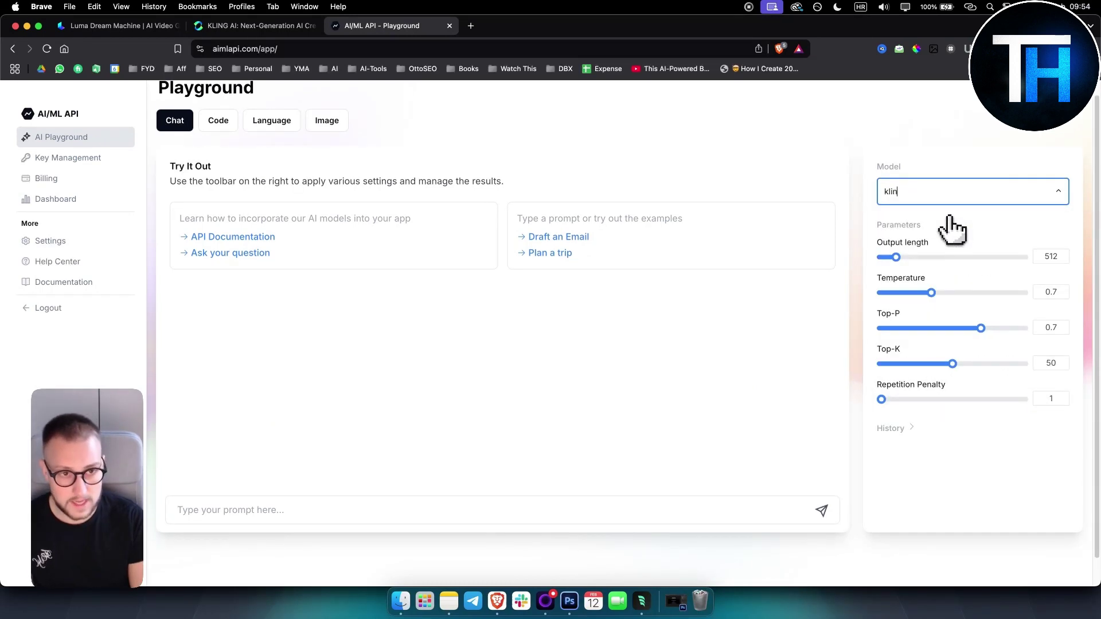
{"action": "key", "text": "BackSpace"}
{"action": "key", "text": "BackSpace"}
{"action": "key", "text": "BackSpace"}
{"action": "key", "text": "BackSpace"}
{"action": "key", "text": "BackSpace"}
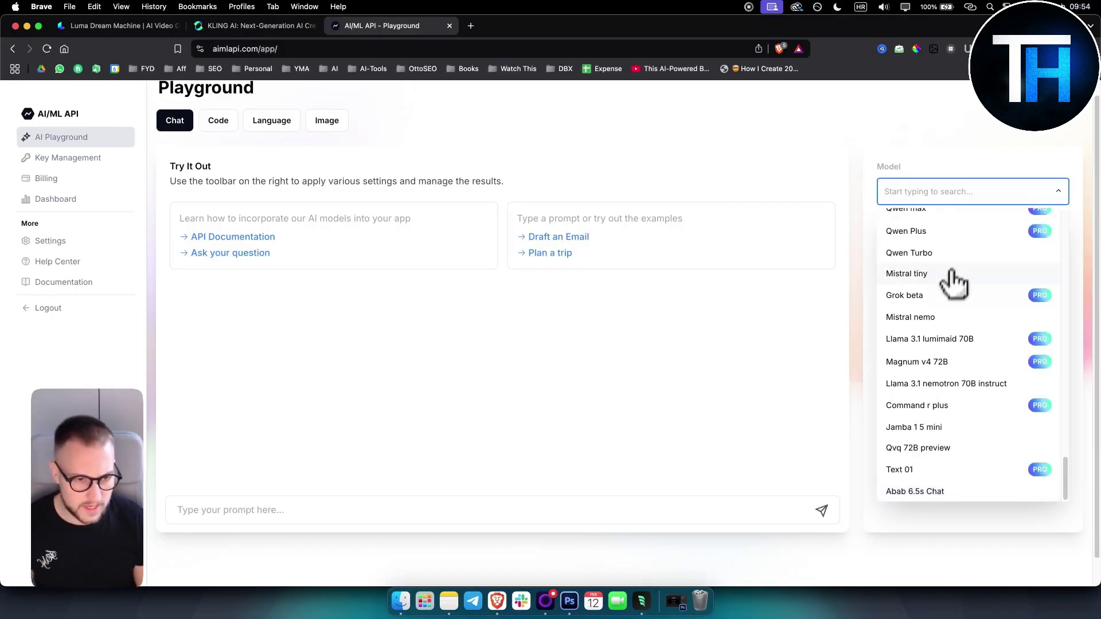
{"action": "scroll", "coordinate": [920, 402], "scroll_direction": "down", "scroll_amount": 1}
{"action": "scroll", "coordinate": [933, 427], "scroll_direction": "up", "scroll_amount": 15}
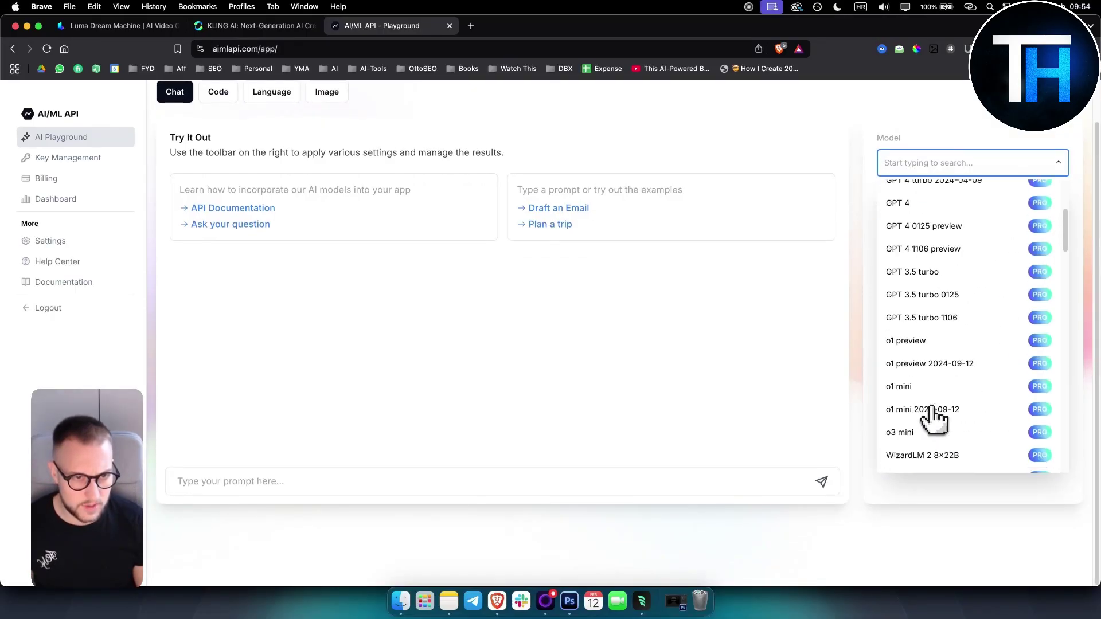
{"action": "scroll", "coordinate": [934, 413], "scroll_direction": "down", "scroll_amount": 1}
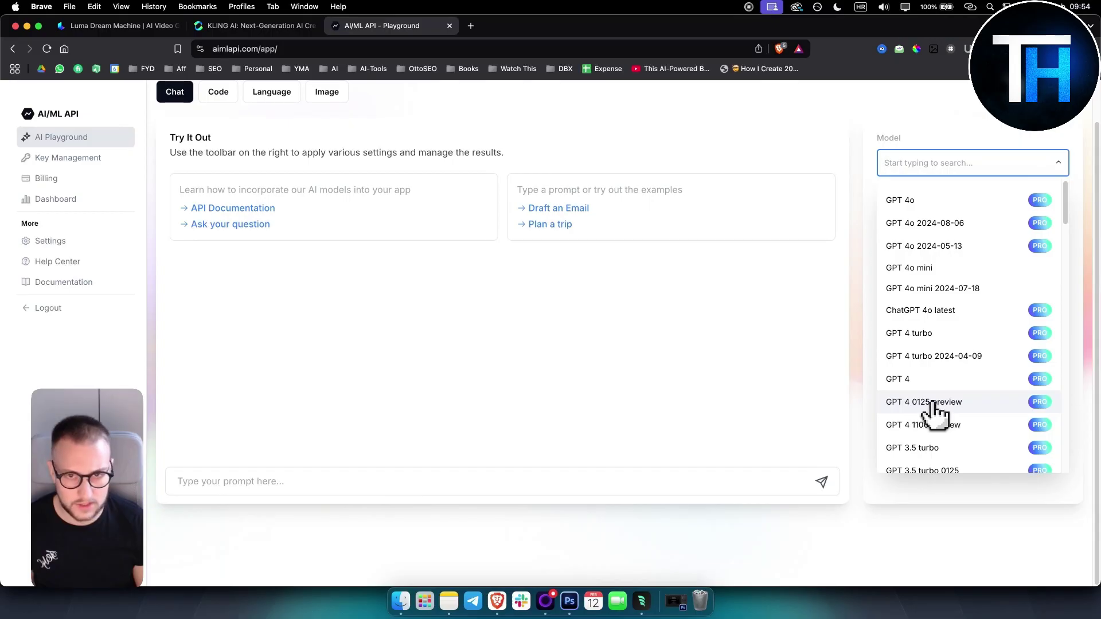
{"action": "scroll", "coordinate": [934, 410], "scroll_direction": "down", "scroll_amount": 10}
{"action": "scroll", "coordinate": [916, 406], "scroll_direction": "down", "scroll_amount": 15}
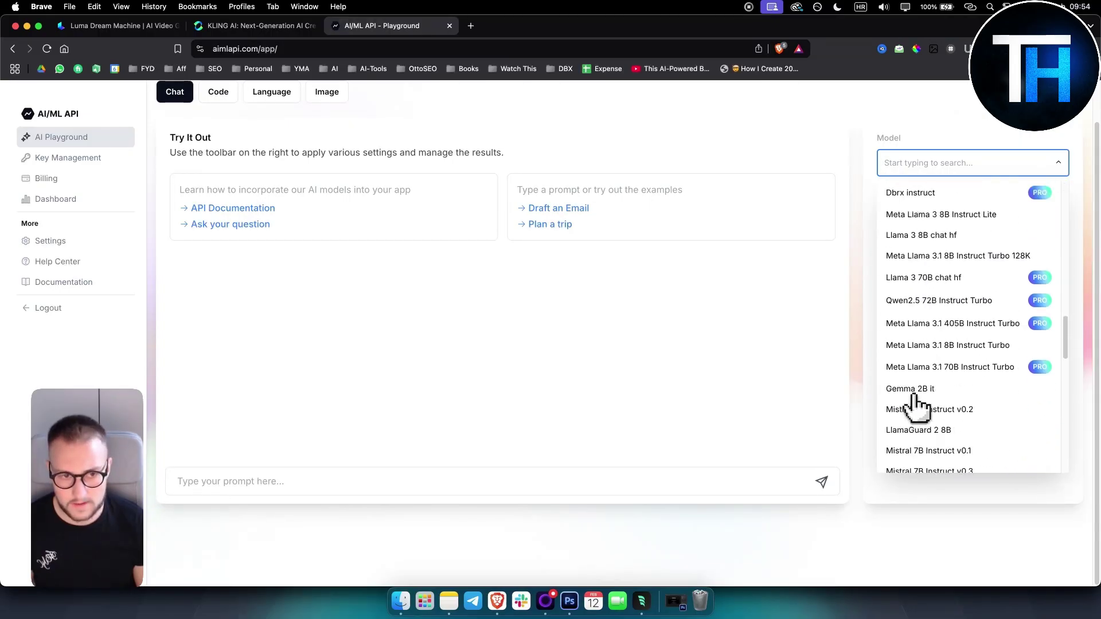
{"action": "left_click", "coordinate": [592, 376]}
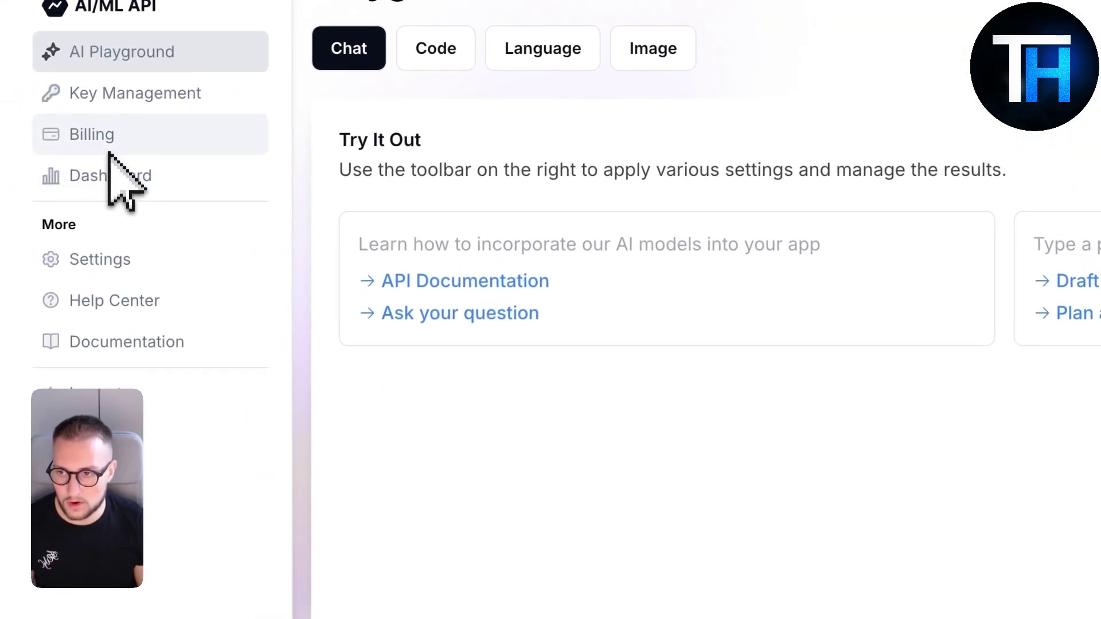
Revisit Kling AI's API package prices, then return to Luma's $0.00 Billing & Credits page.
{"action": "left_click", "coordinate": [429, 23]}
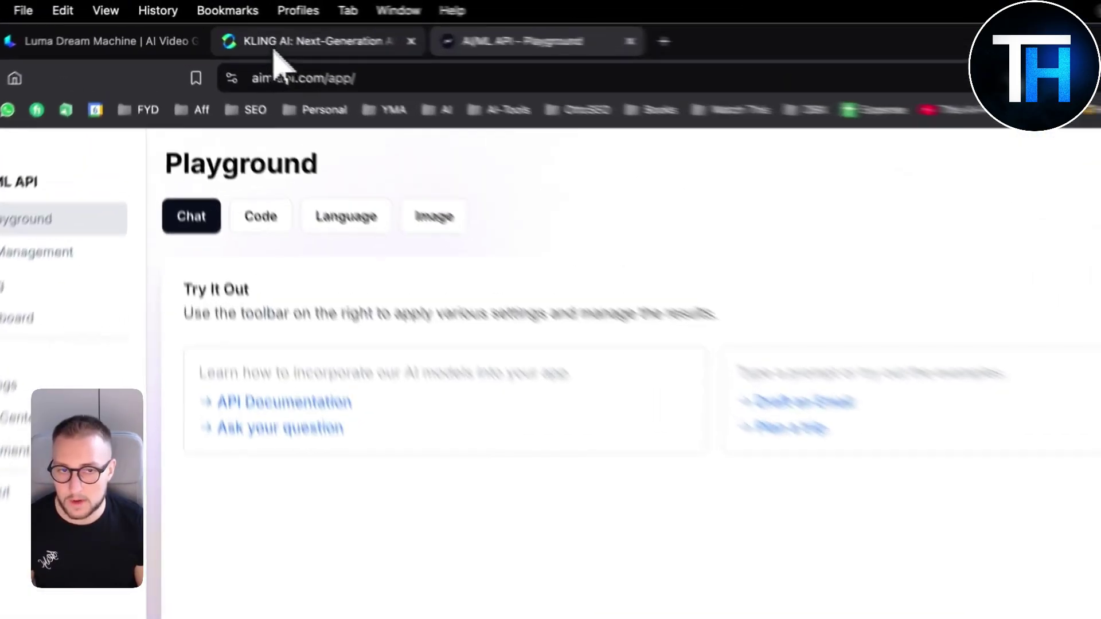
{"action": "left_click", "coordinate": [229, 26]}
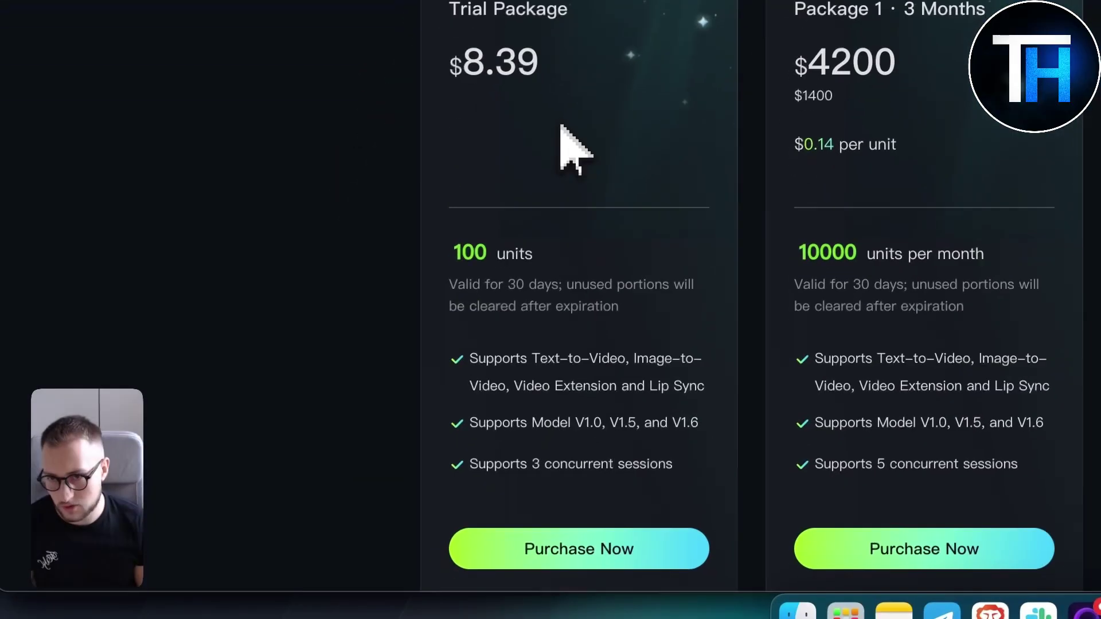
{"action": "scroll", "coordinate": [562, 127], "scroll_direction": "down", "scroll_amount": 2}
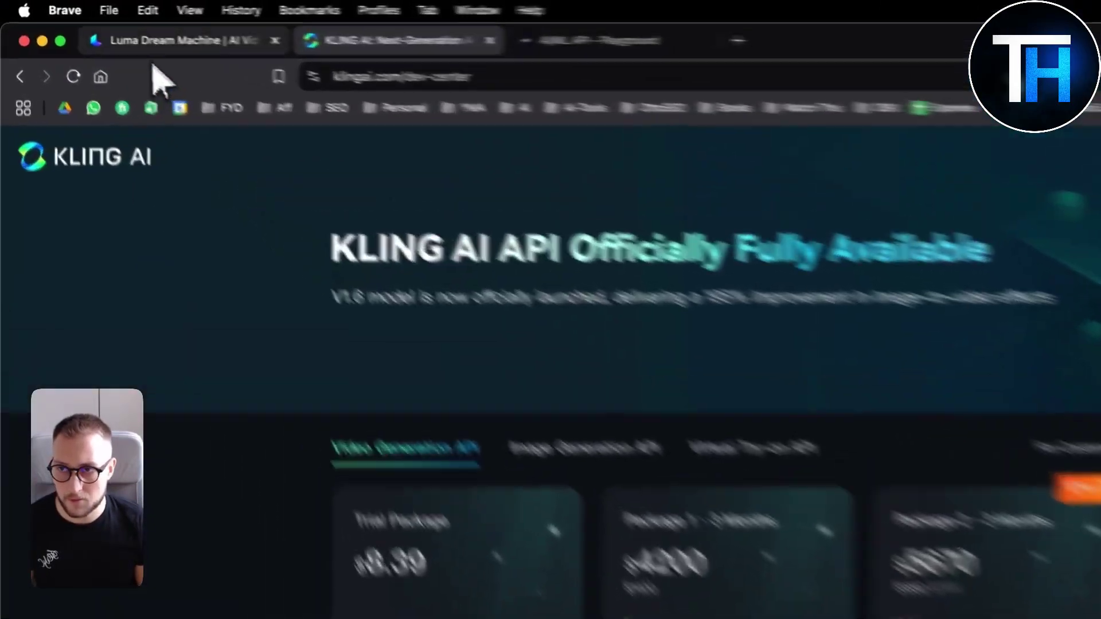
{"action": "left_click", "coordinate": [172, 40]}
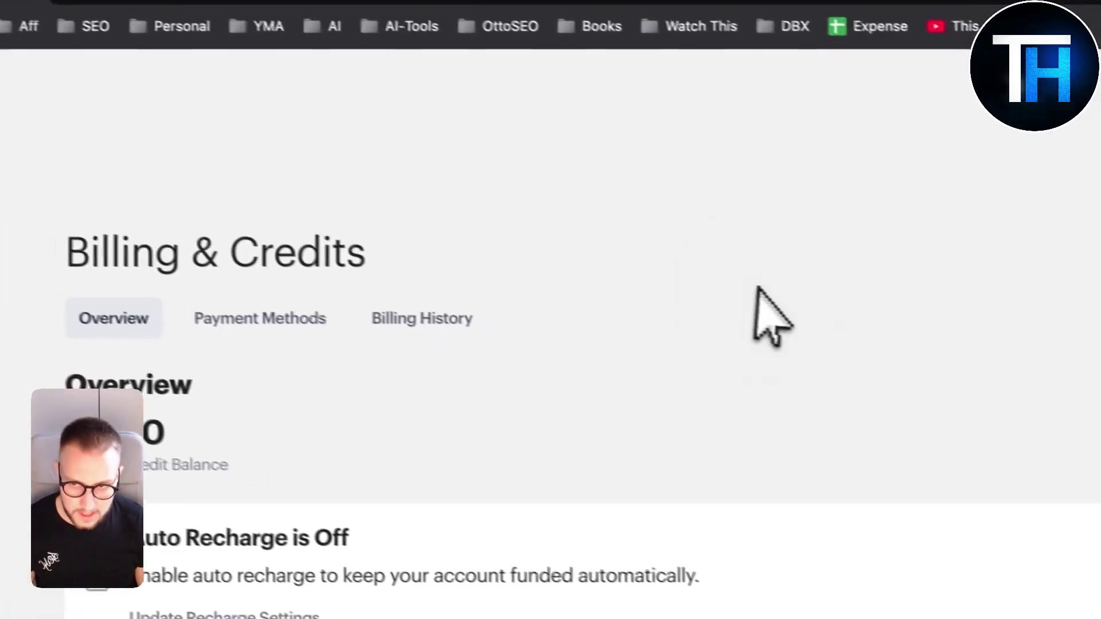